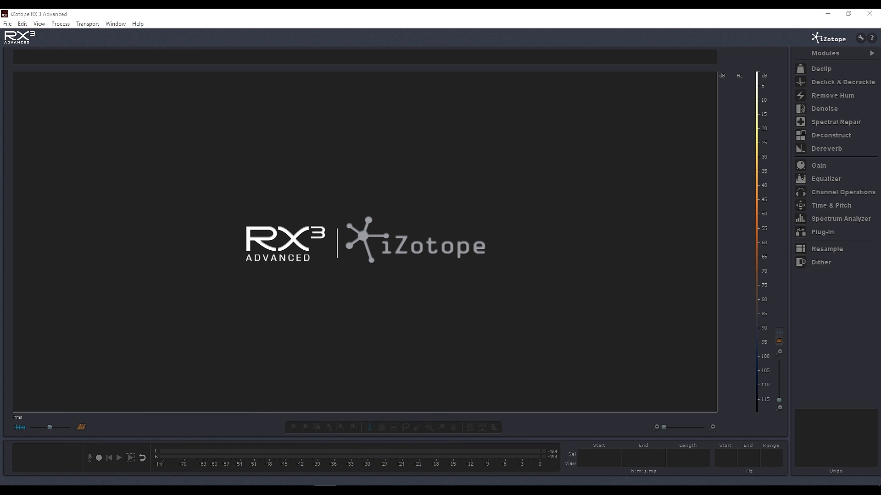
Load Tuto Matelas.mp4.wav into the editor and bring the quieter passage around 9:08 to 9:46 into close view
{"action": "left_click_drag", "start_coordinate": [0, 230], "coordinate": [340, 204]}
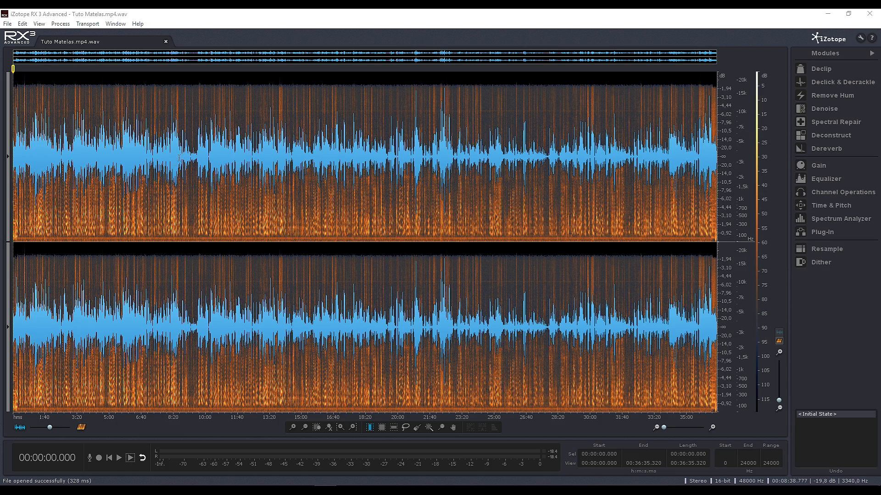
{"action": "scroll", "coordinate": [179, 158], "scroll_direction": "up", "scroll_amount": 3}
{"action": "scroll", "coordinate": [204, 179], "scroll_direction": "down", "scroll_amount": 3}
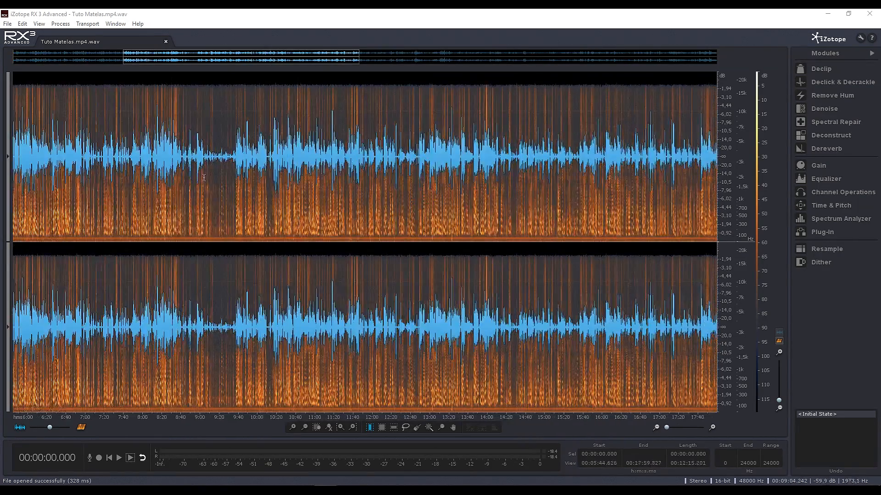
{"action": "scroll", "coordinate": [204, 179], "scroll_direction": "up", "scroll_amount": 8}
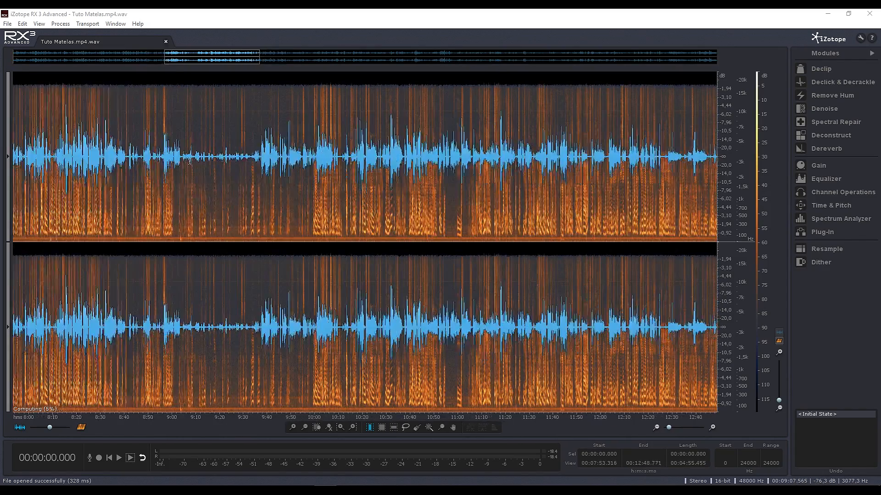
{"action": "scroll", "coordinate": [211, 161], "scroll_direction": "up", "scroll_amount": 3}
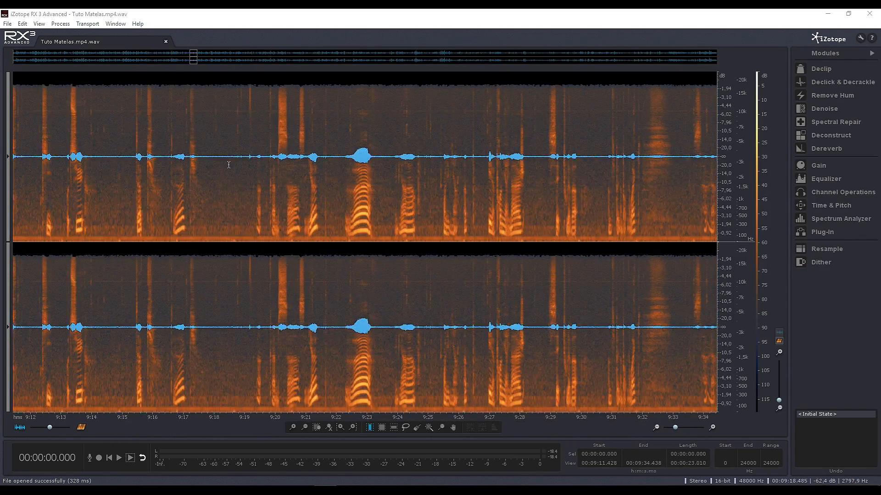
{"action": "scroll", "coordinate": [228, 164], "scroll_direction": "up", "scroll_amount": 2}
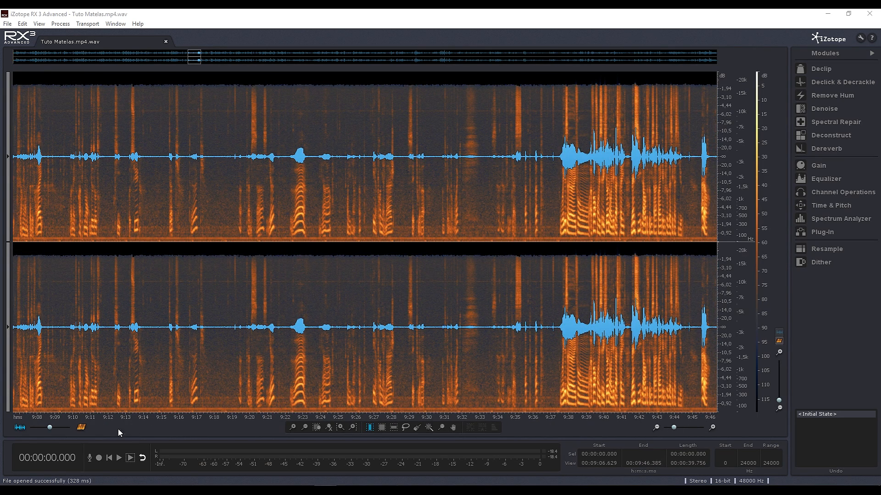
Compare the waveform-only and spectrogram-only displays of the passage, finishing with only the spectrogram shown
{"action": "left_click", "coordinate": [20, 429]}
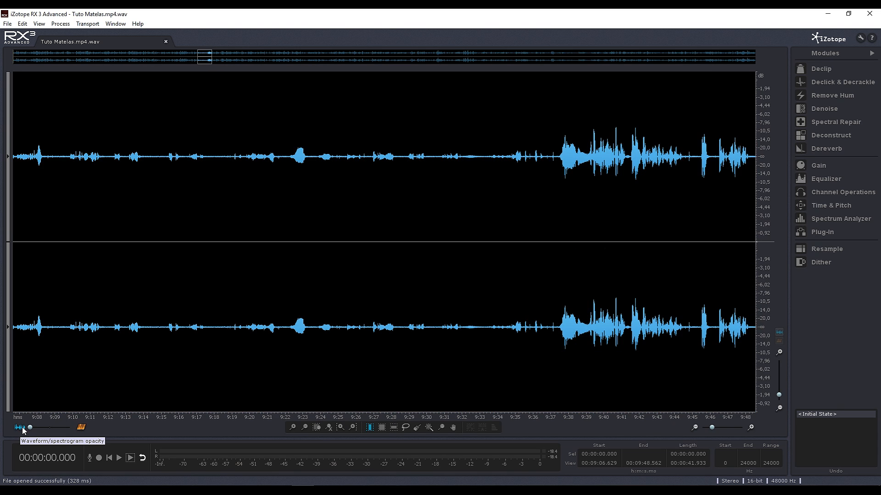
{"action": "left_click", "coordinate": [81, 428]}
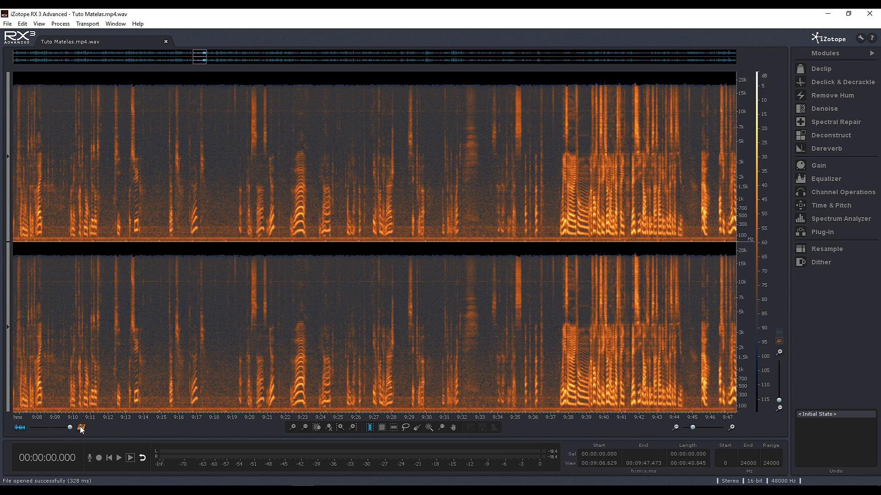
{"action": "left_click", "coordinate": [24, 428]}
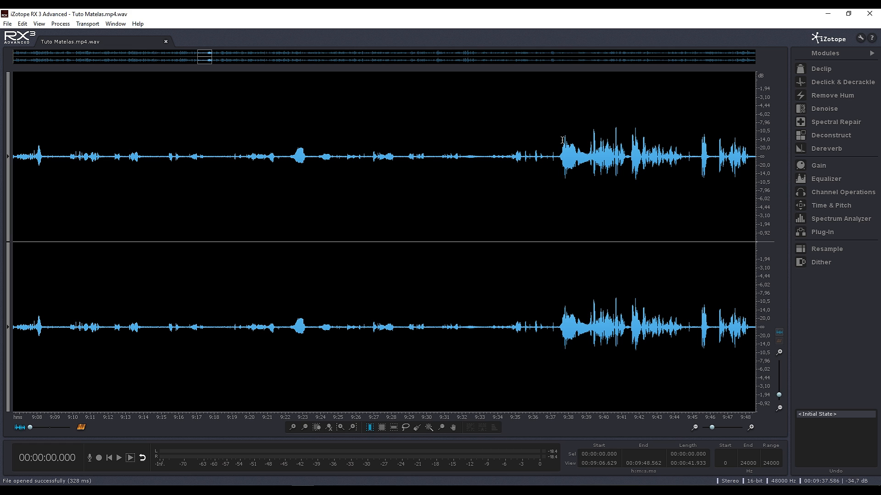
{"action": "left_click", "coordinate": [80, 427]}
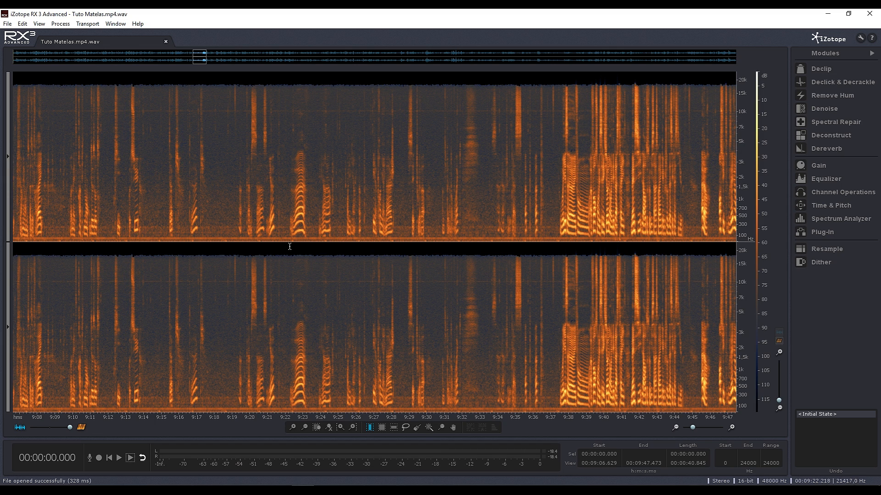
Examine the harmonics of the voiced sound around 9:22.8 in the spectrogram, both close up and in context
{"action": "scroll", "coordinate": [324, 230], "scroll_direction": "up", "scroll_amount": 8}
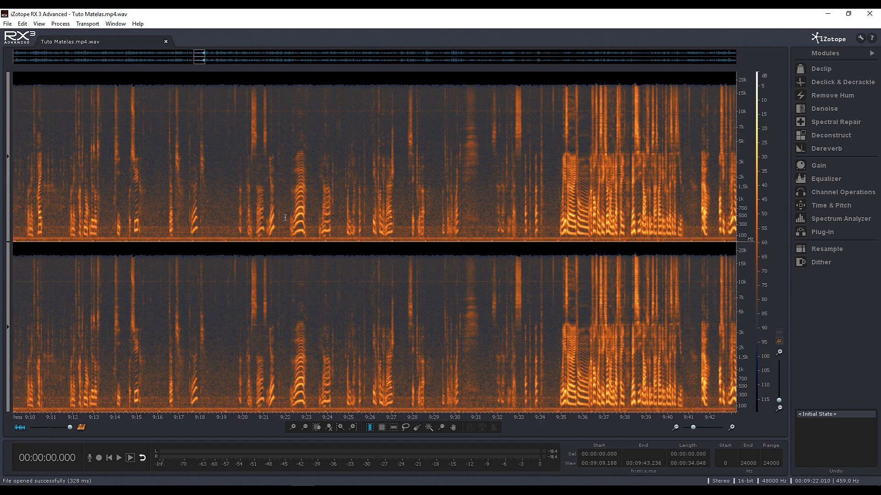
{"action": "scroll", "coordinate": [320, 222], "scroll_direction": "up", "scroll_amount": 3}
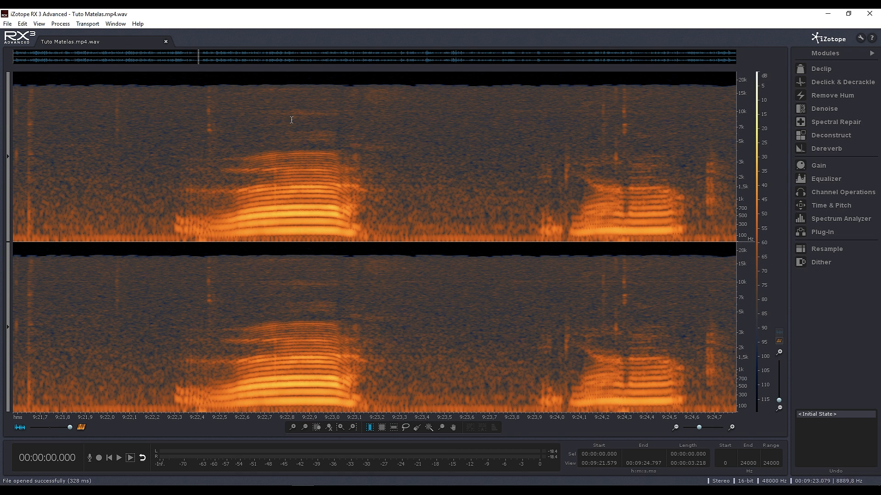
{"action": "scroll", "coordinate": [384, 186], "scroll_direction": "down", "scroll_amount": 10}
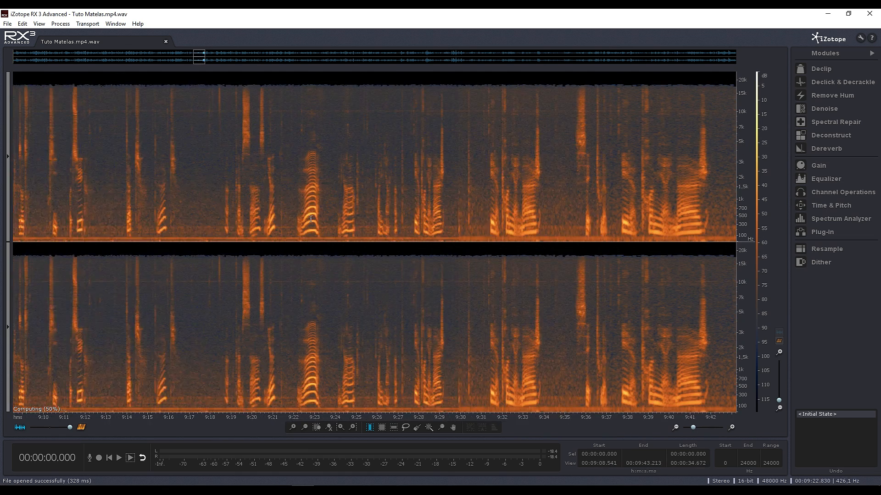
{"action": "scroll", "coordinate": [290, 211], "scroll_direction": "up", "scroll_amount": 8}
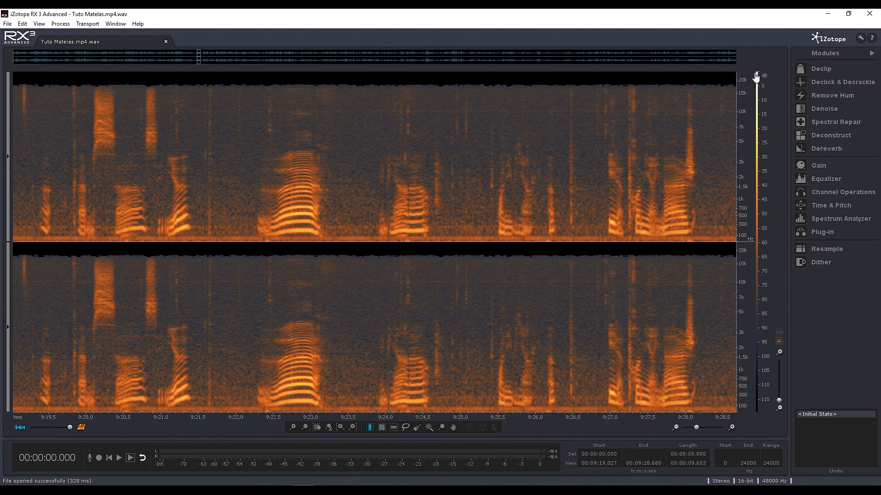
{"action": "scroll", "coordinate": [268, 222], "scroll_direction": "up", "scroll_amount": 6}
{"action": "scroll", "coordinate": [268, 222], "scroll_direction": "up", "scroll_amount": 12}
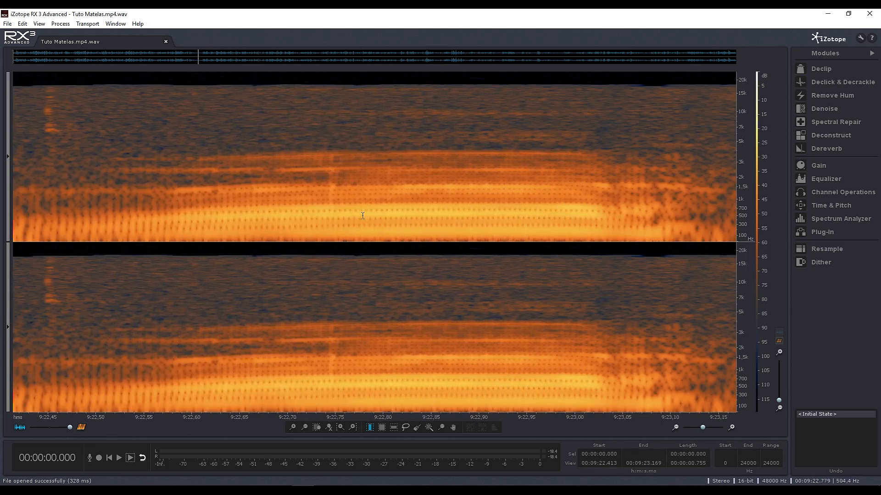
{"action": "scroll", "coordinate": [376, 221], "scroll_direction": "down", "scroll_amount": 20}
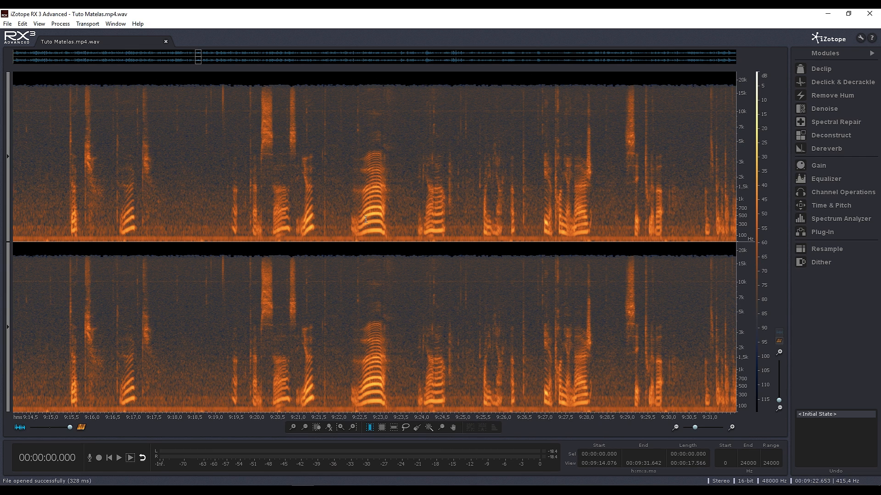
{"action": "scroll", "coordinate": [369, 224], "scroll_direction": "up", "scroll_amount": 3}
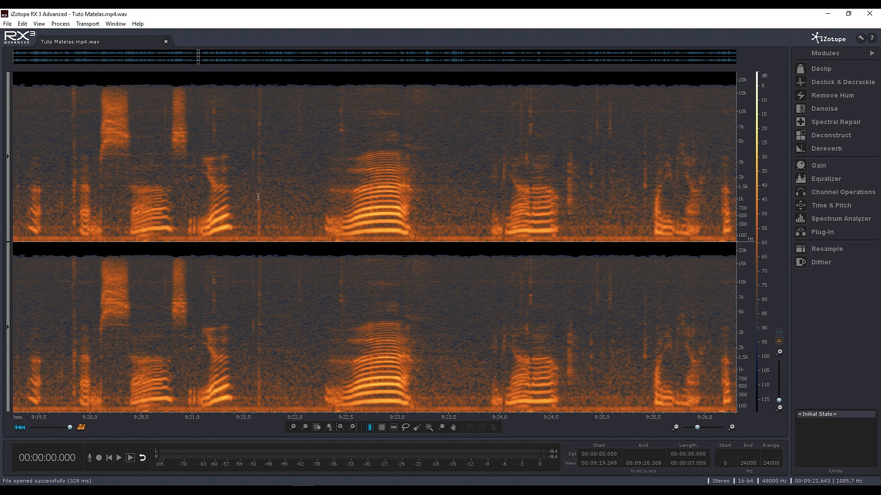
Mark the span around the voiced sound from about 9:21.7 to 9:23.8 as a region, play it, and clear the selection
{"action": "left_click_drag", "start_coordinate": [268, 197], "coordinate": [483, 201]}
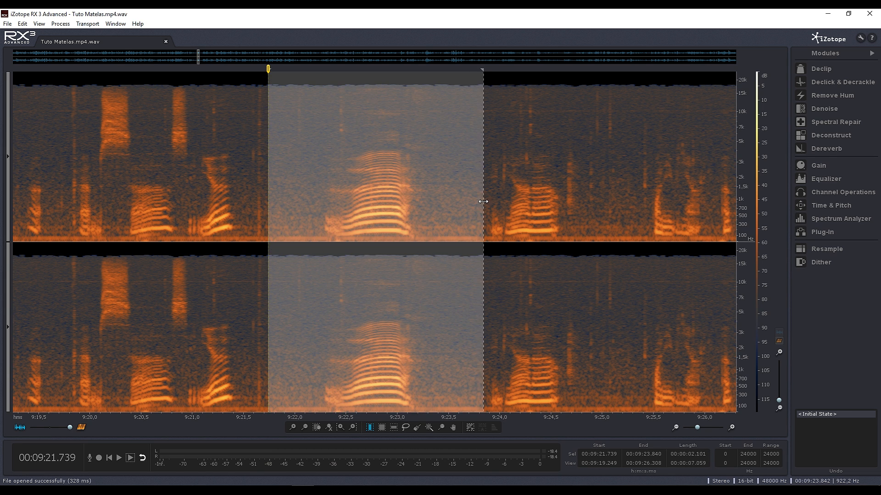
{"action": "key", "text": "m"}
{"action": "key", "text": "space"}
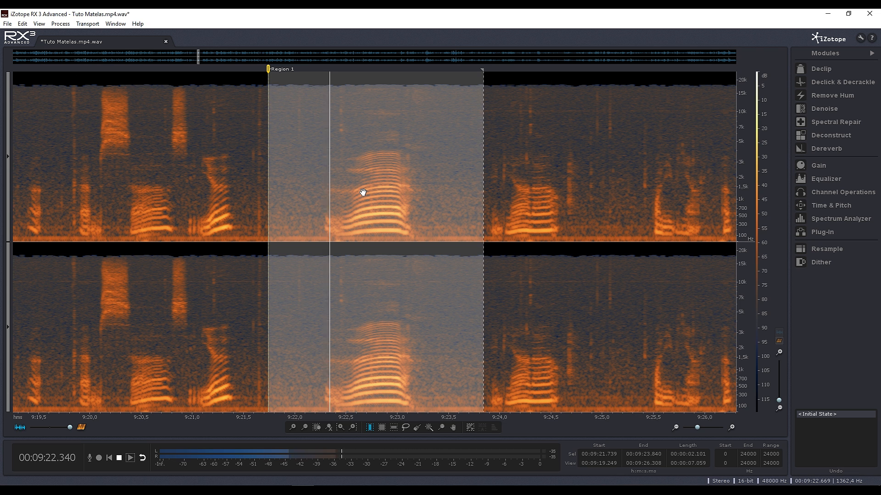
{"action": "key", "text": "space"}
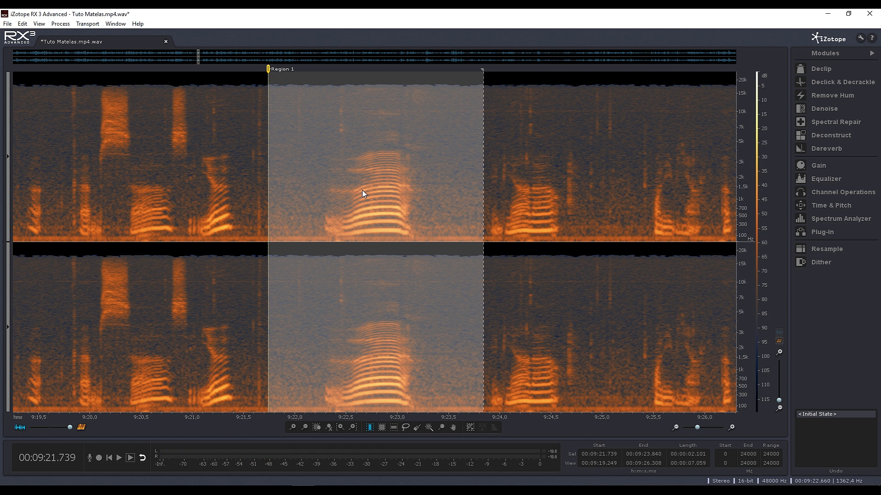
{"action": "left_click", "coordinate": [298, 196]}
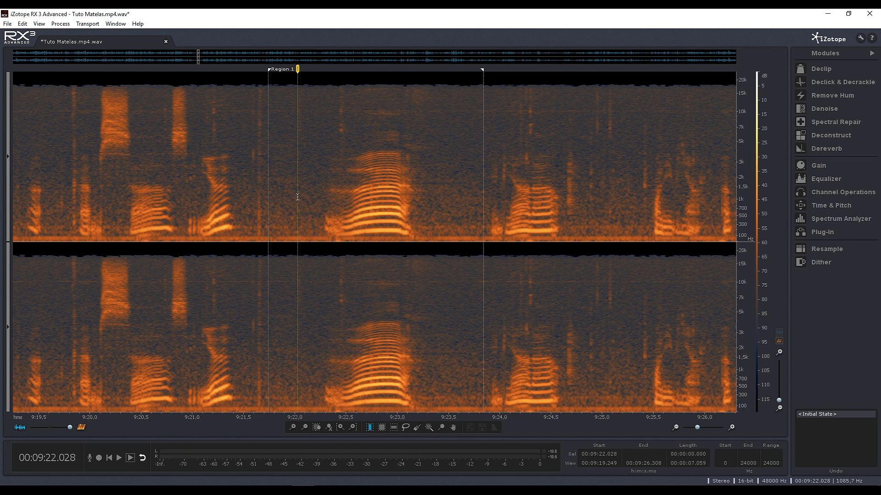
{"action": "left_click", "coordinate": [453, 211]}
{"action": "left_click", "coordinate": [456, 163]}
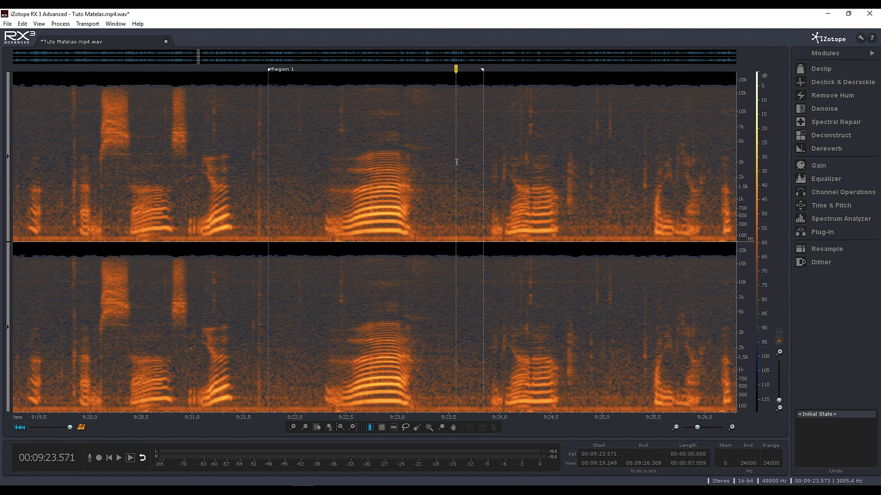
Select the voice-free passage from about 9:14.2 to 9:15.3, before the region, and listen to its background noise
{"action": "scroll", "coordinate": [477, 197], "scroll_direction": "down", "scroll_amount": 10}
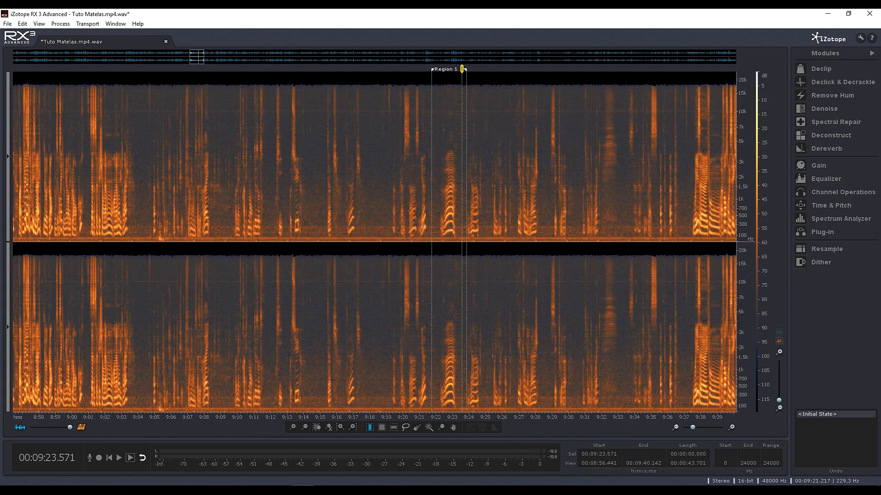
{"action": "scroll", "coordinate": [418, 224], "scroll_direction": "up", "scroll_amount": 7}
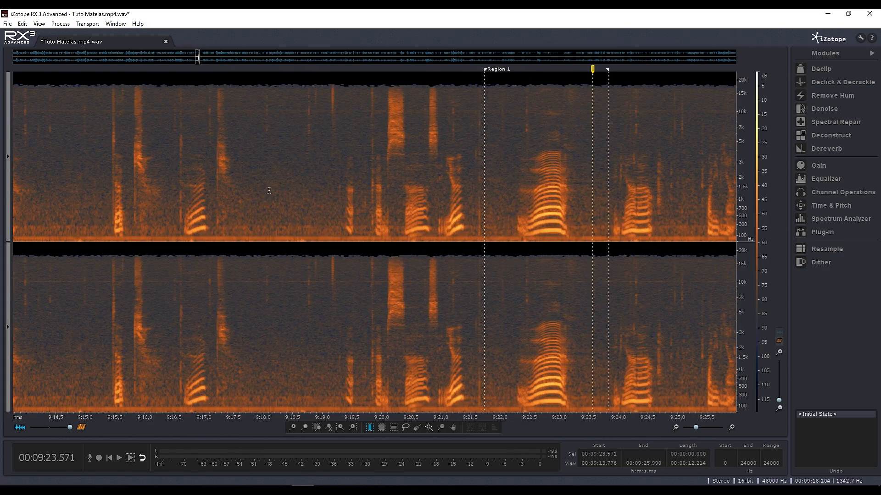
{"action": "left_click", "coordinate": [306, 177]}
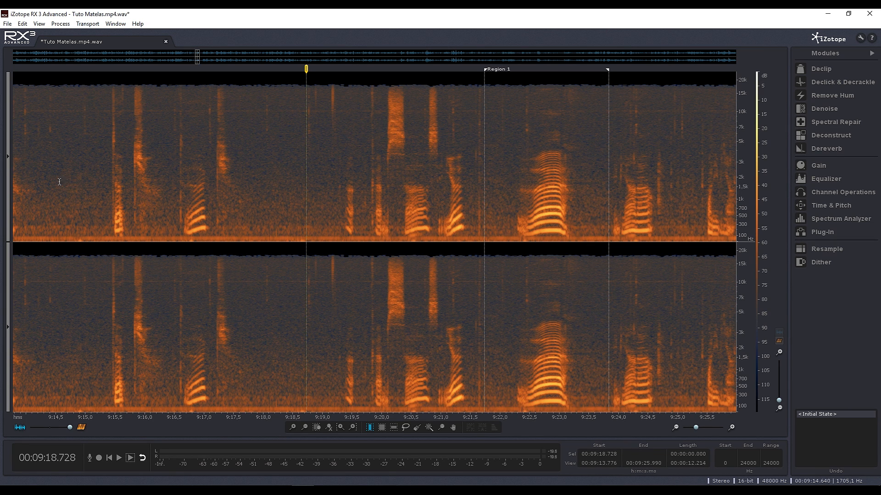
{"action": "left_click_drag", "start_coordinate": [36, 178], "coordinate": [105, 177]}
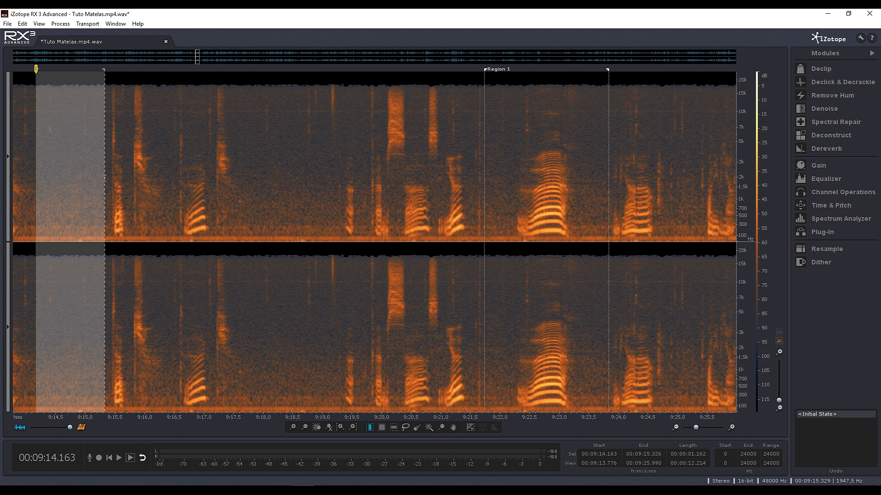
{"action": "key", "text": "space"}
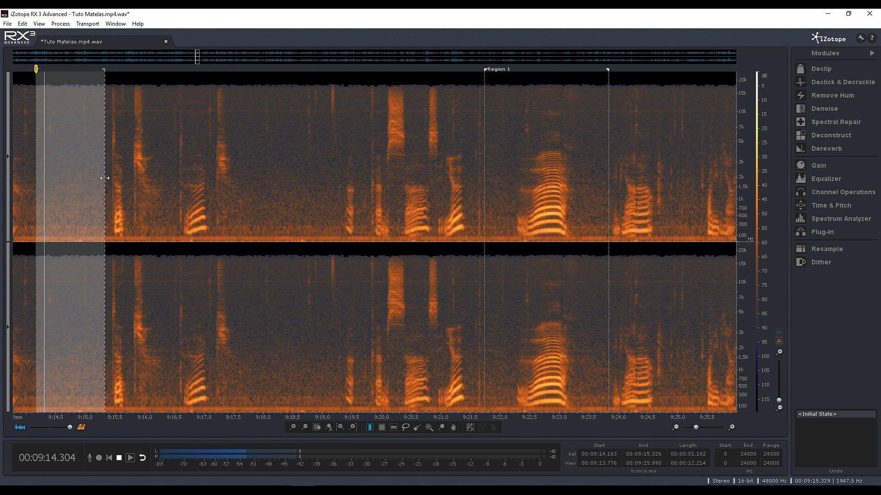
{"action": "key", "text": "space"}
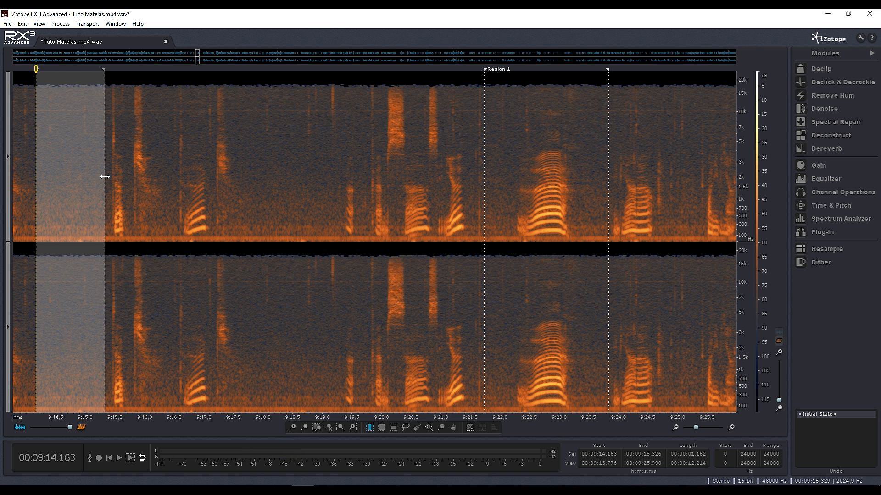
Select the noise-only gap from about 9:18.1 to 9:18.7 and listen to it twice
{"action": "left_click", "coordinate": [247, 164]}
{"action": "left_click", "coordinate": [269, 152]}
{"action": "left_click_drag", "start_coordinate": [269, 152], "coordinate": [305, 149]}
{"action": "key", "text": "space"}
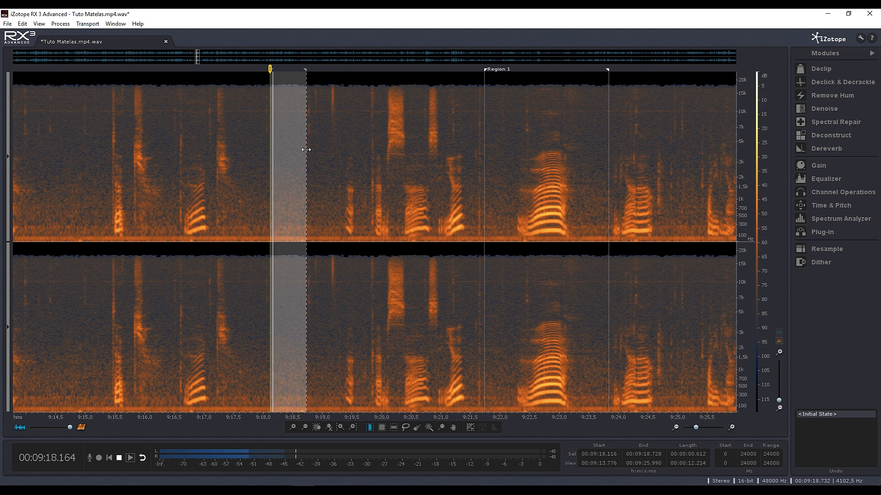
{"action": "key", "text": "space"}
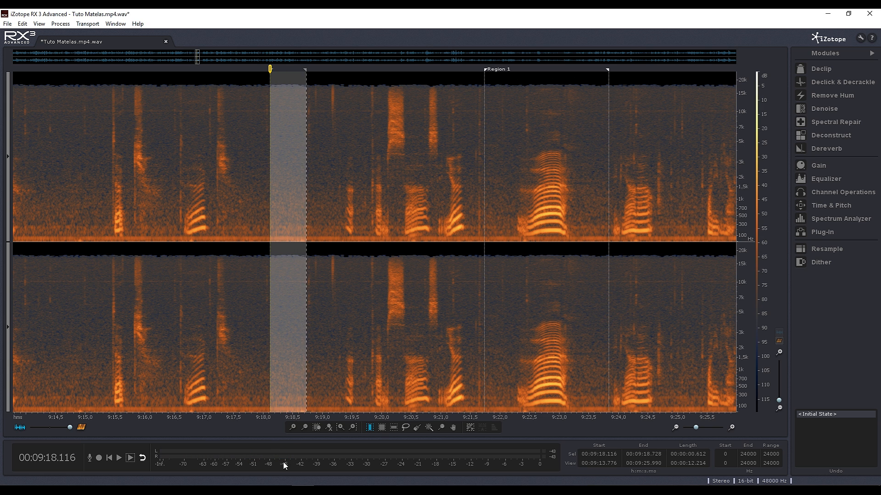
{"action": "key", "text": "space"}
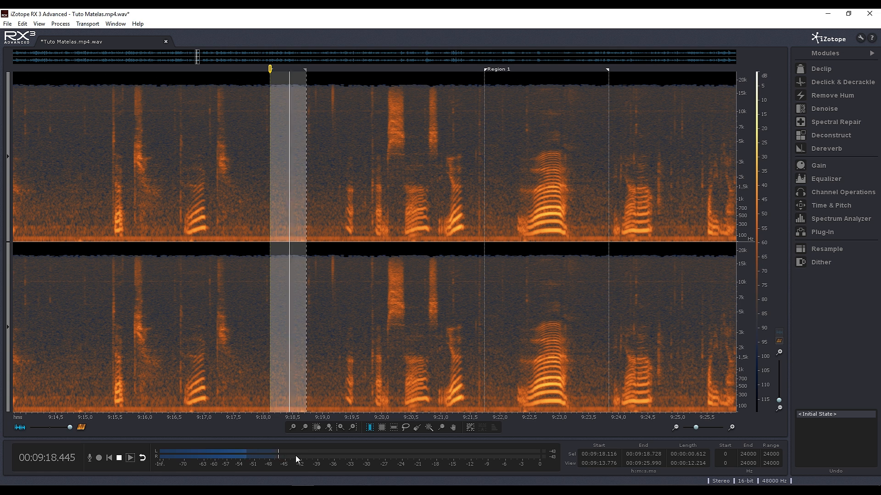
{"action": "key", "text": "space"}
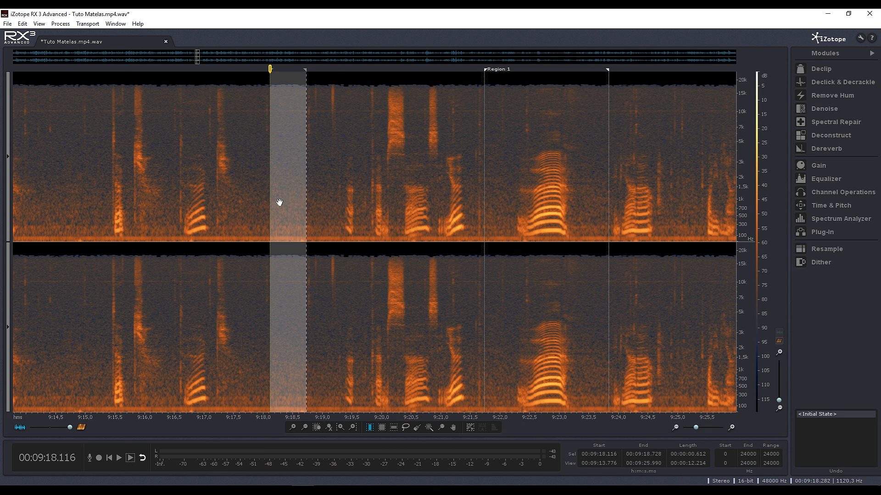
Learn the noise profile from the selected gap with the manual spectral Denoise module, moving its window clear of the region
{"action": "left_click", "coordinate": [822, 110]}
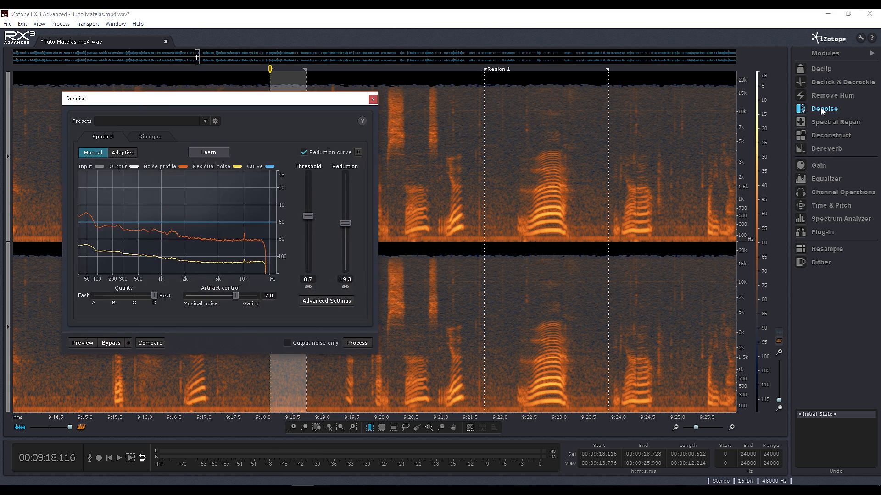
{"action": "left_click_drag", "start_coordinate": [220, 102], "coordinate": [557, 112]}
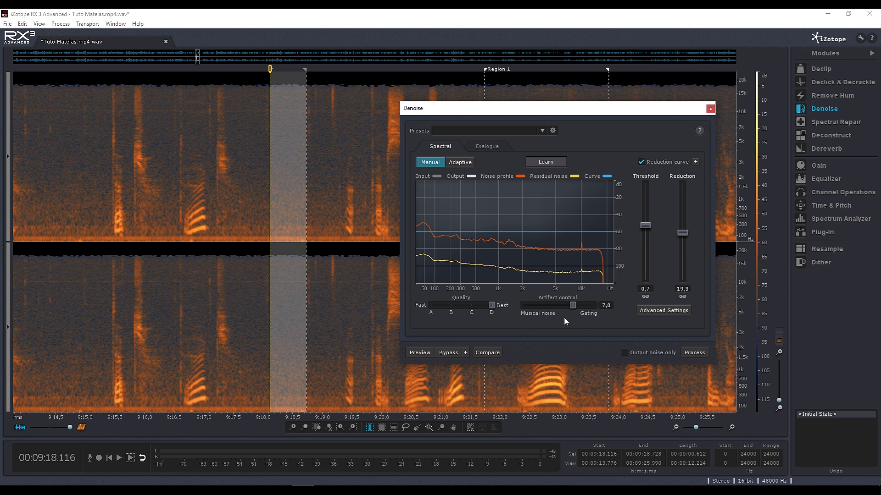
{"action": "left_click", "coordinate": [549, 162]}
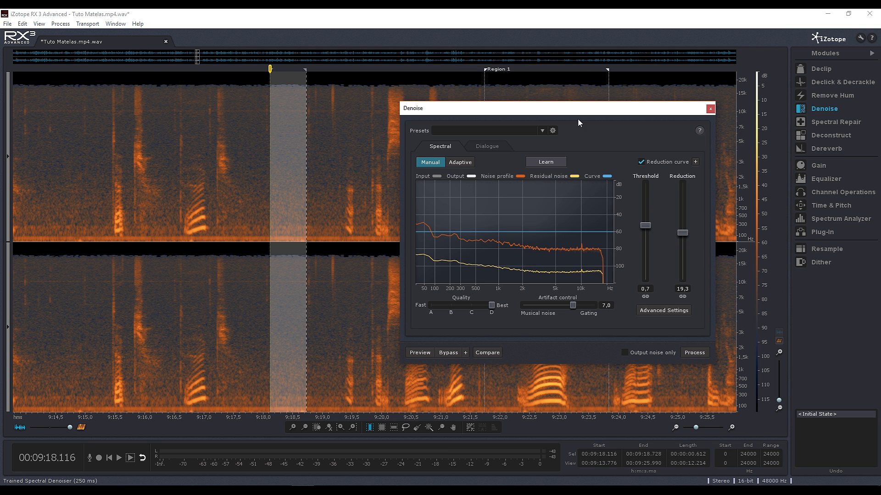
{"action": "left_click_drag", "start_coordinate": [549, 113], "coordinate": [173, 105]}
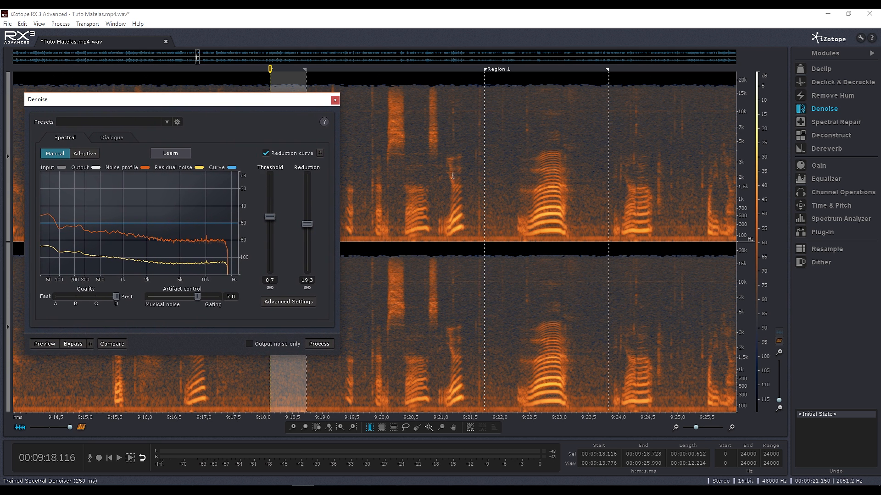
Try the learned spectral denoise on the Region 1 span from about 9:21.7 to 9:23.8, and clear the selection
{"action": "left_click_drag", "start_coordinate": [484, 173], "coordinate": [608, 190]}
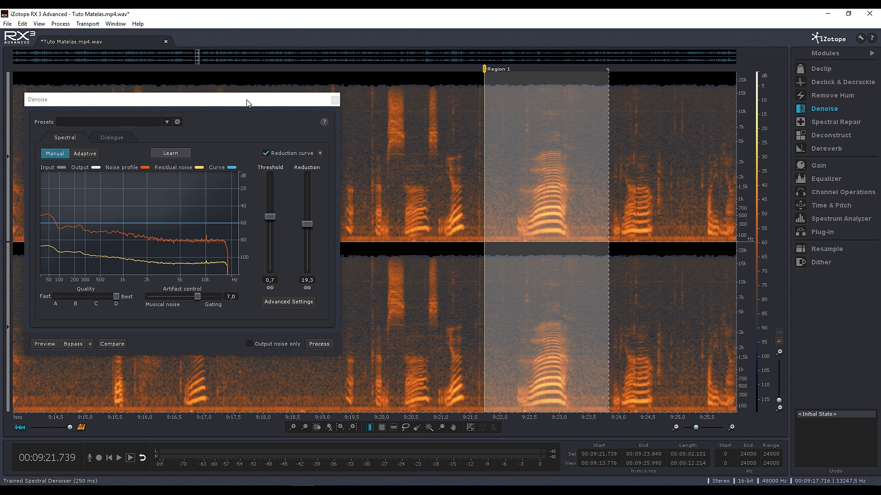
{"action": "left_click_drag", "start_coordinate": [246, 98], "coordinate": [252, 90]}
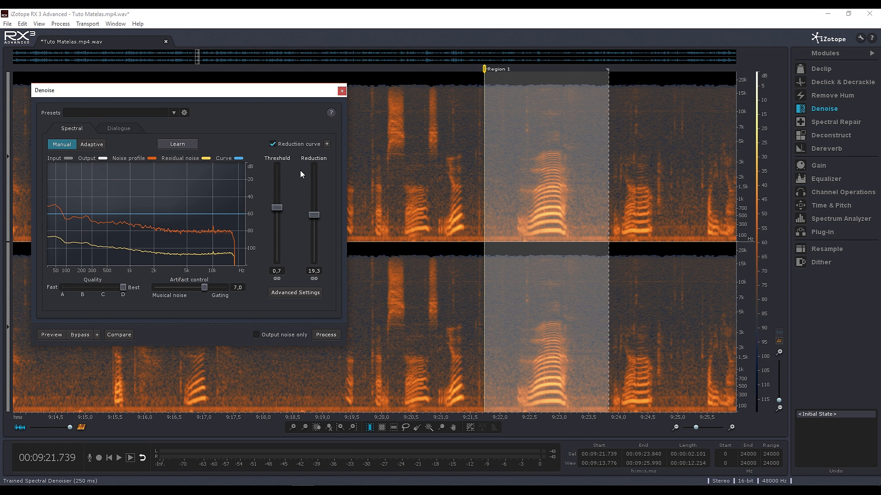
{"action": "left_click", "coordinate": [322, 336]}
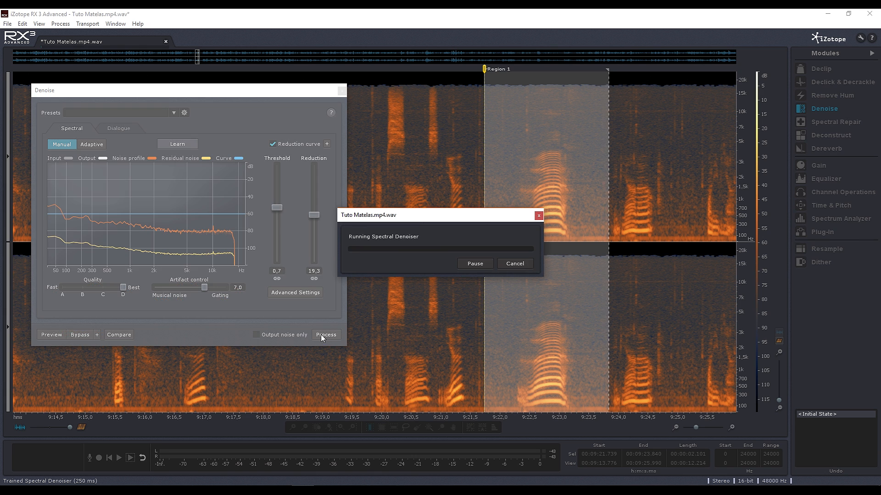
{"action": "left_click", "coordinate": [458, 283]}
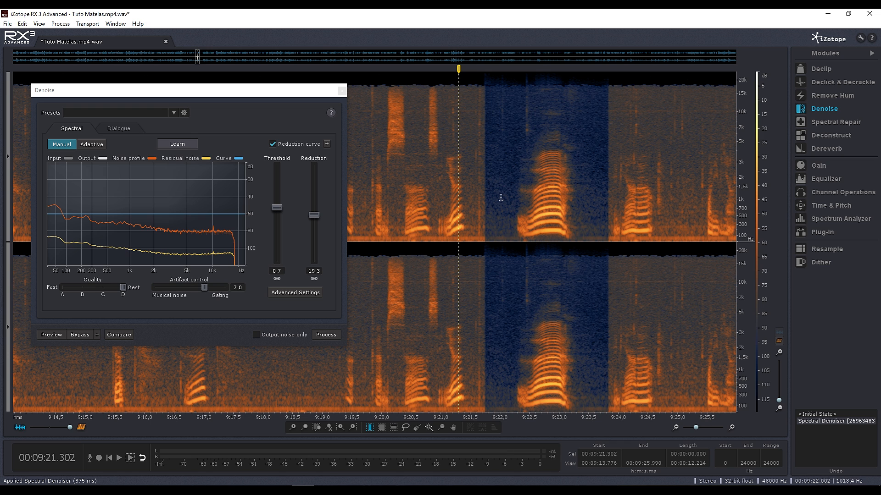
Select the denoised gap from about 9:21.8 to 9:22.3, before the voiced sound, and listen to its remaining noise
{"action": "scroll", "coordinate": [471, 128], "scroll_direction": "up", "scroll_amount": 2}
{"action": "scroll", "coordinate": [471, 129], "scroll_direction": "up", "scroll_amount": 7}
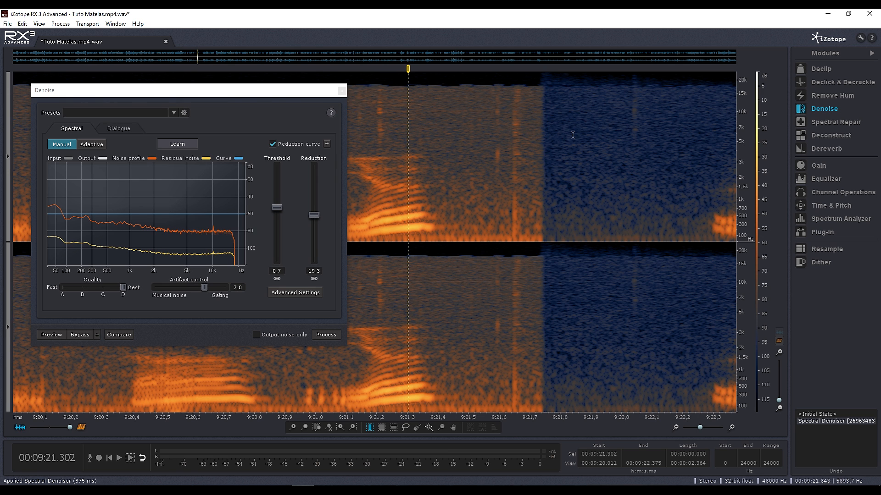
{"action": "scroll", "coordinate": [590, 158], "scroll_direction": "down", "scroll_amount": 3}
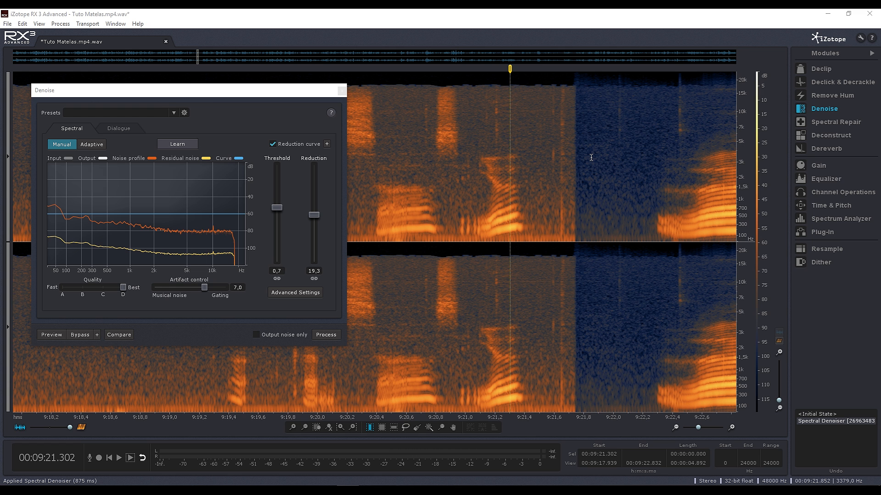
{"action": "scroll", "coordinate": [594, 156], "scroll_direction": "down", "scroll_amount": 1}
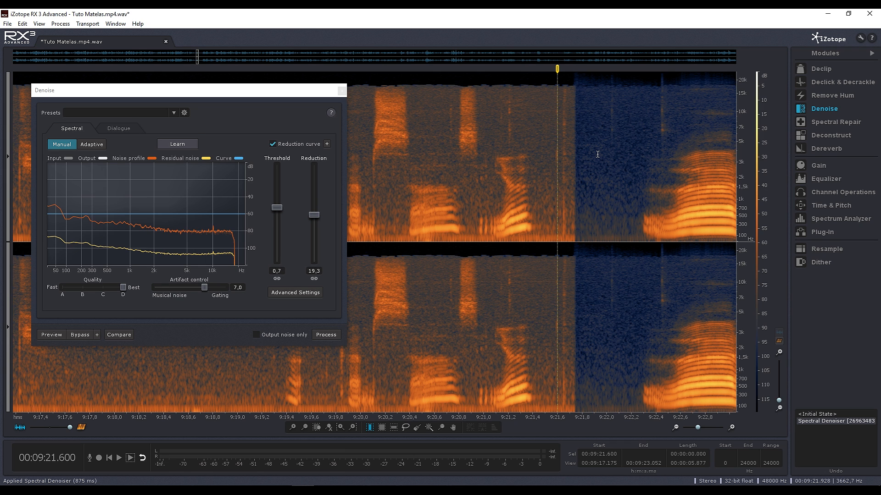
{"action": "left_click", "coordinate": [591, 153]}
{"action": "left_click_drag", "start_coordinate": [641, 165], "coordinate": [582, 176]}
{"action": "key", "text": "space"}
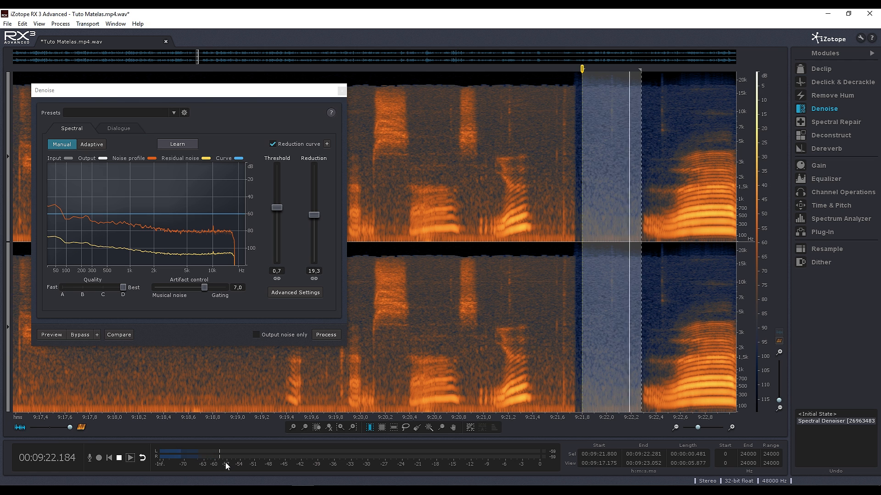
{"action": "key", "text": "space"}
Place a marker at about 9:20.3 and play from there through the denoised span to compare it with the untreated sound
{"action": "left_click", "coordinate": [575, 225]}
{"action": "scroll", "coordinate": [577, 223], "scroll_direction": "down", "scroll_amount": 5}
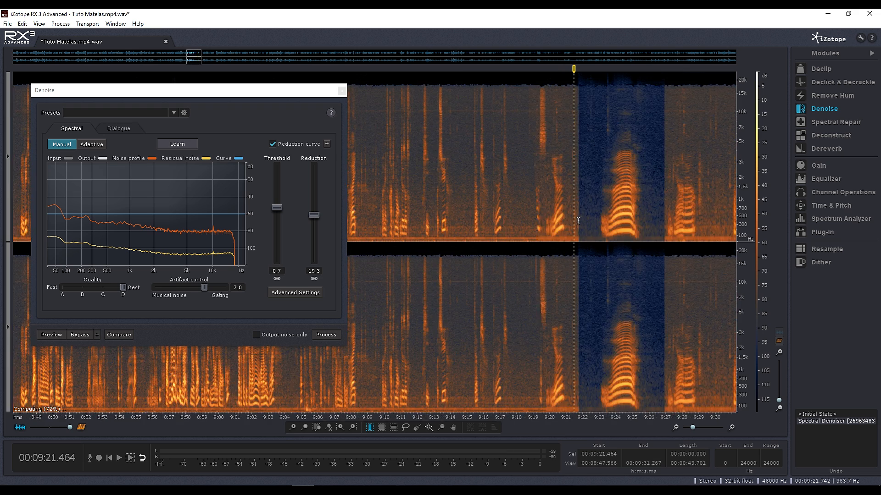
{"action": "scroll", "coordinate": [579, 216], "scroll_direction": "up", "scroll_amount": 4}
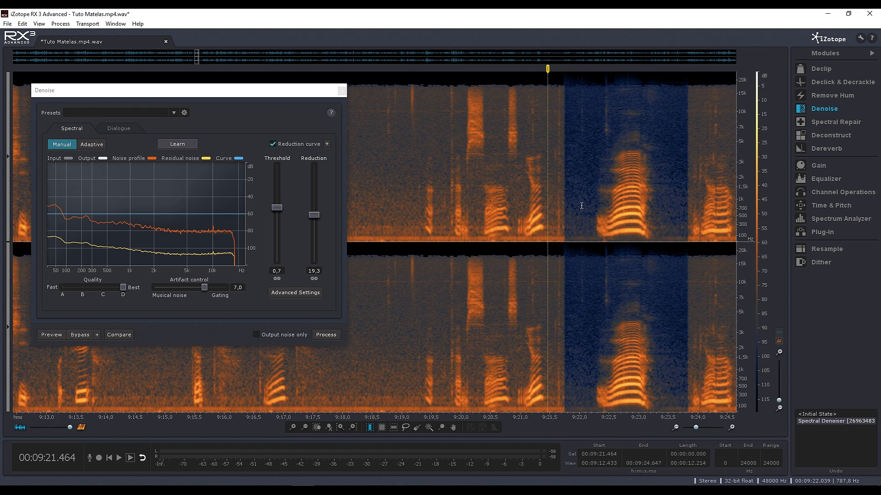
{"action": "scroll", "coordinate": [581, 206], "scroll_direction": "down", "scroll_amount": 1}
{"action": "left_click", "coordinate": [521, 204]}
{"action": "left_click", "coordinate": [502, 204]}
{"action": "left_click", "coordinate": [494, 207]}
{"action": "key", "text": "space"}
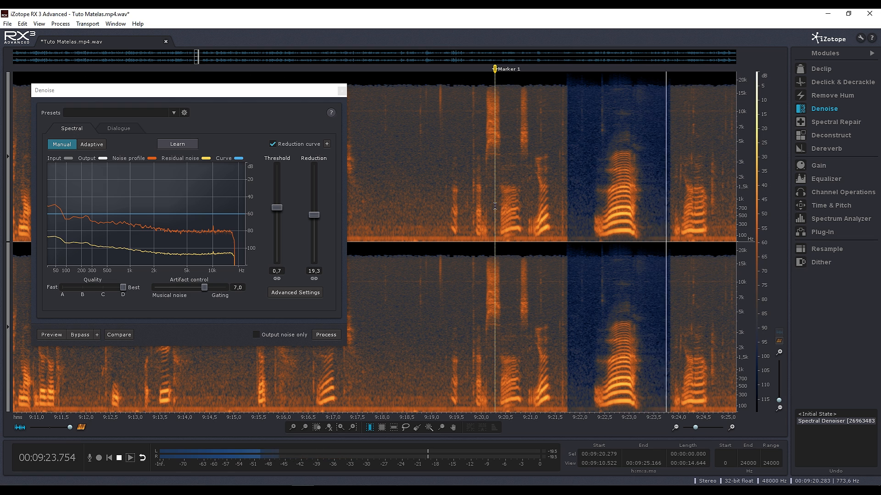
{"action": "key", "text": "space"}
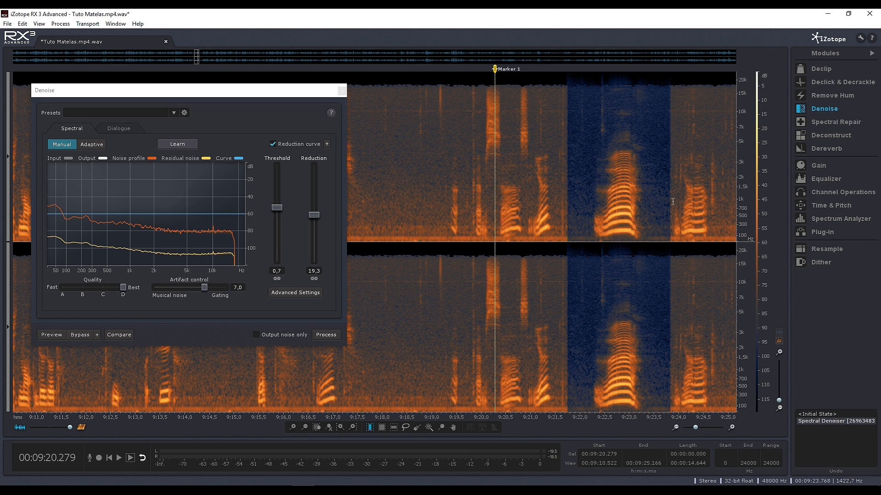
Undo the trial denoise, process the entire recording with the learned noise profile instead, and close the Denoise module
{"action": "left_click", "coordinate": [590, 206]}
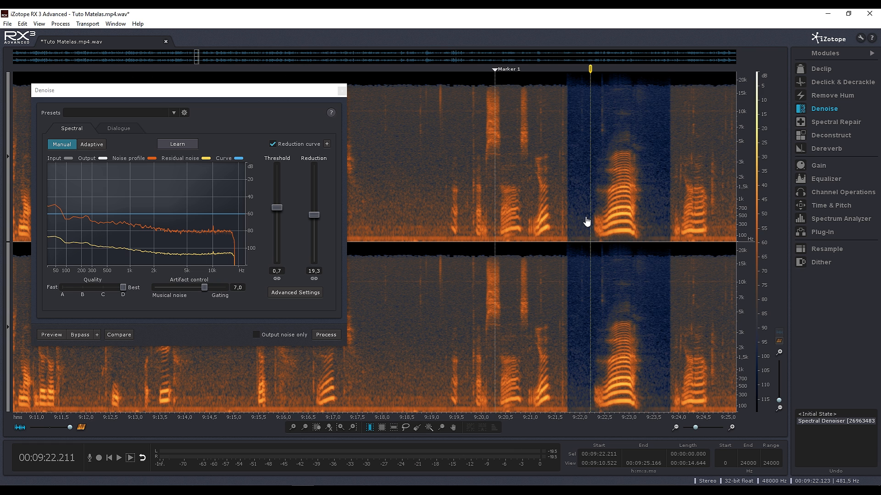
{"action": "key", "text": "ctrl+z"}
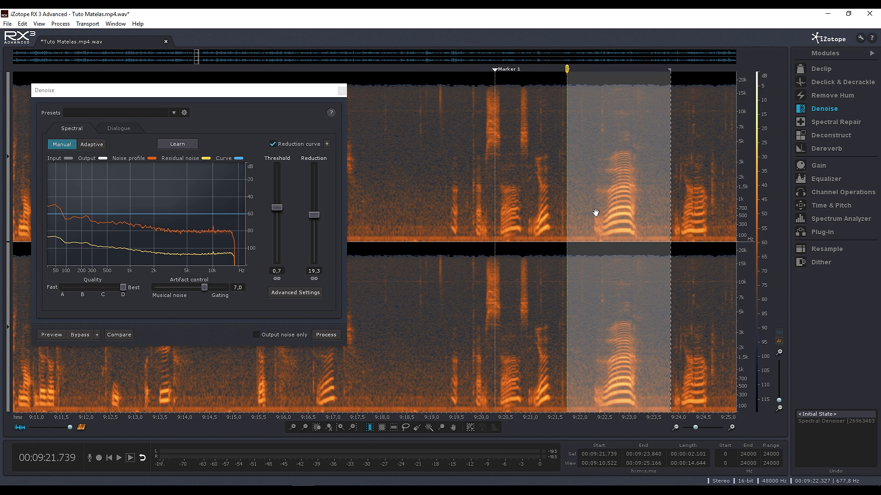
{"action": "key", "text": "ctrl+a"}
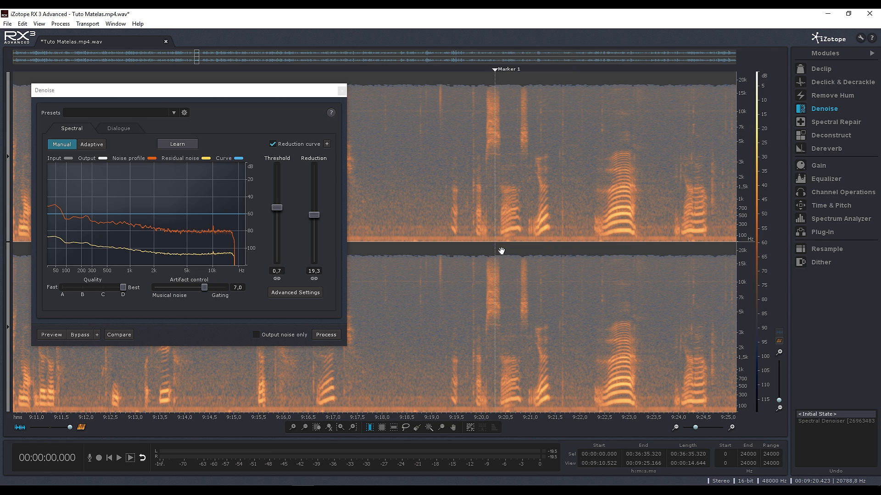
{"action": "scroll", "coordinate": [501, 250], "scroll_direction": "down", "scroll_amount": 6}
{"action": "scroll", "coordinate": [501, 250], "scroll_direction": "down", "scroll_amount": 15}
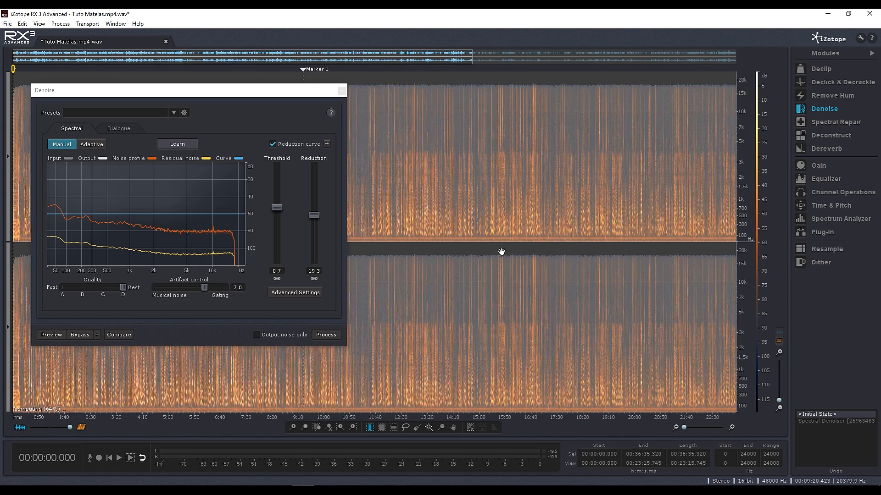
{"action": "left_click_drag", "start_coordinate": [258, 97], "coordinate": [657, 128]}
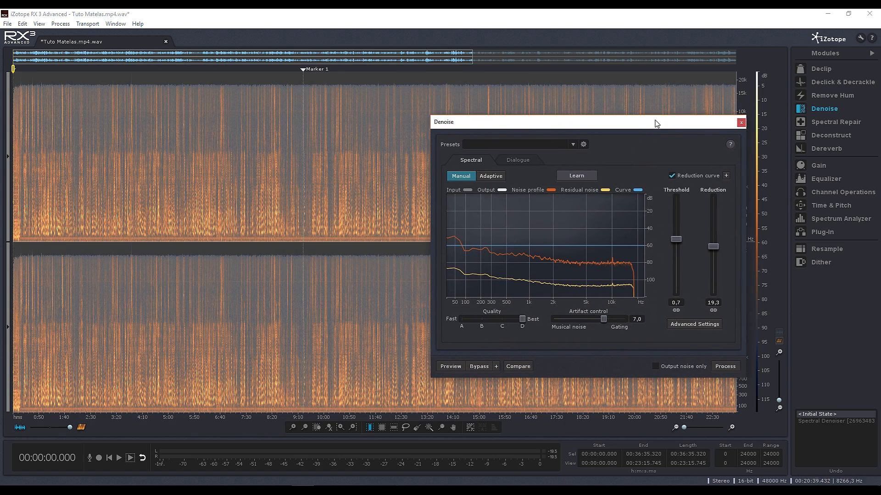
{"action": "left_click", "coordinate": [724, 367]}
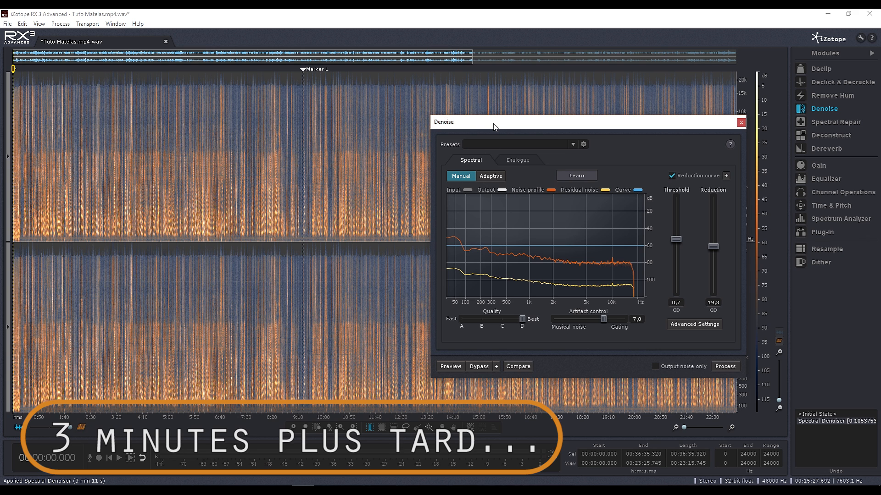
{"action": "left_click", "coordinate": [285, 153]}
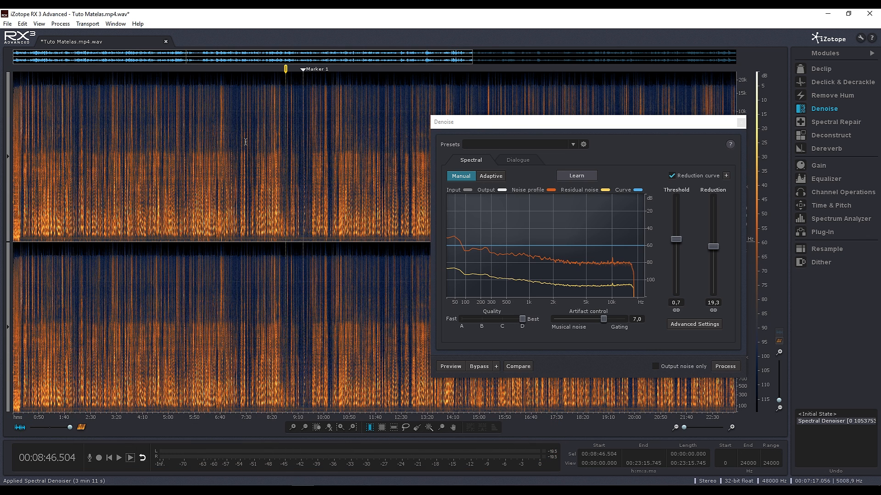
{"action": "left_click", "coordinate": [740, 123]}
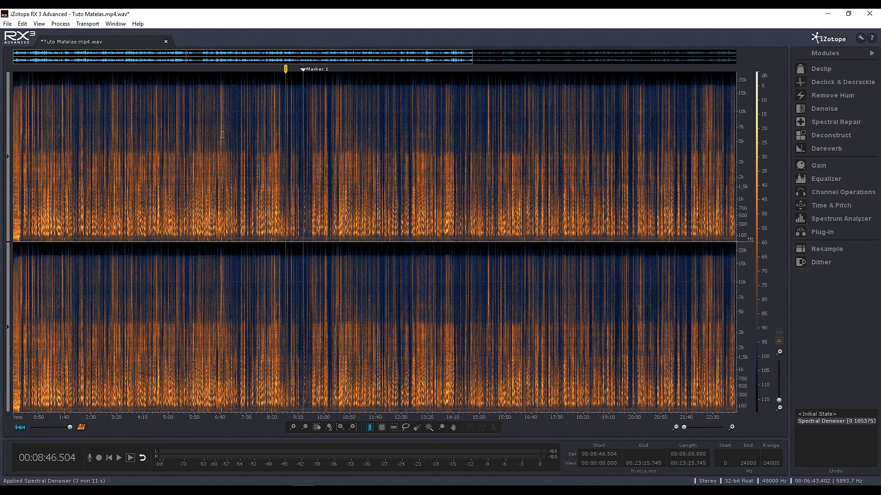
Place a marker in the quiet gap at about 6:56.9 and play the denoised voice from there
{"action": "scroll", "coordinate": [236, 148], "scroll_direction": "up", "scroll_amount": 1}
{"action": "scroll", "coordinate": [237, 149], "scroll_direction": "up", "scroll_amount": 5}
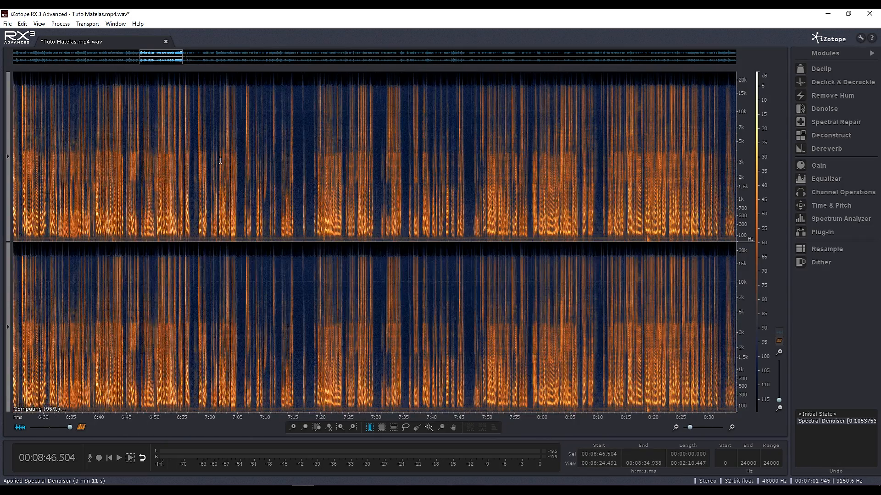
{"action": "scroll", "coordinate": [211, 162], "scroll_direction": "up", "scroll_amount": 1}
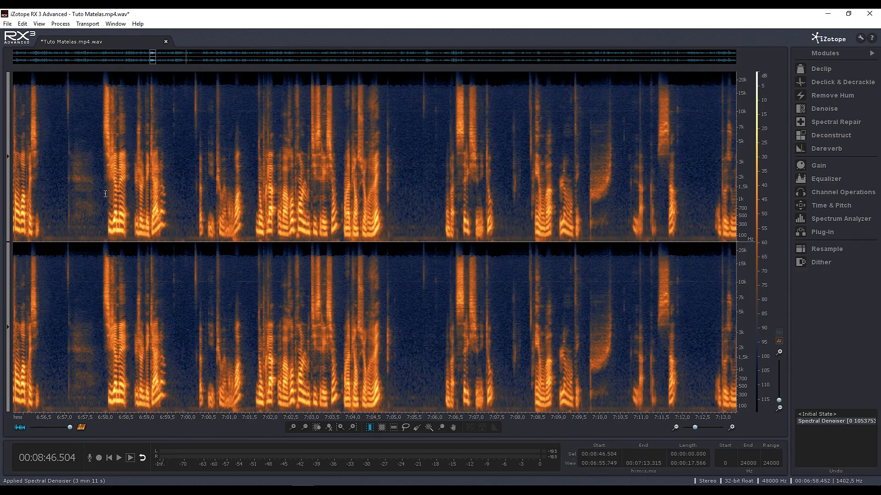
{"action": "left_click", "coordinate": [60, 195]}
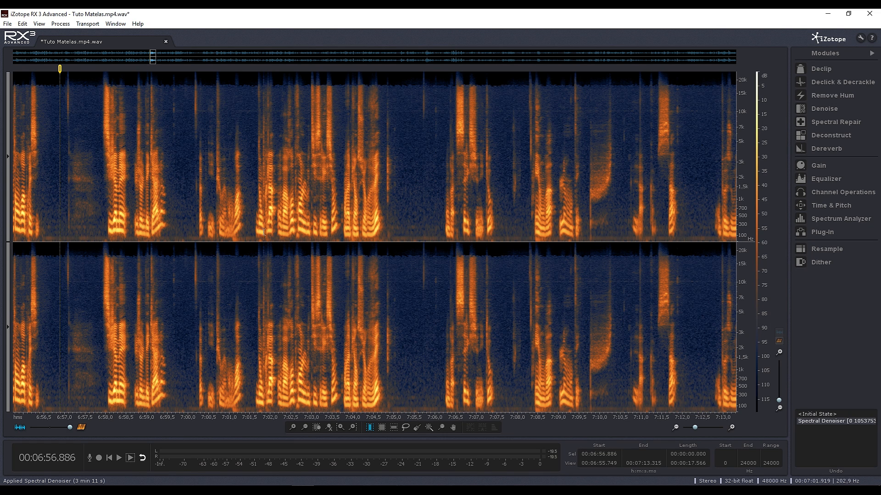
{"action": "key", "text": "m"}
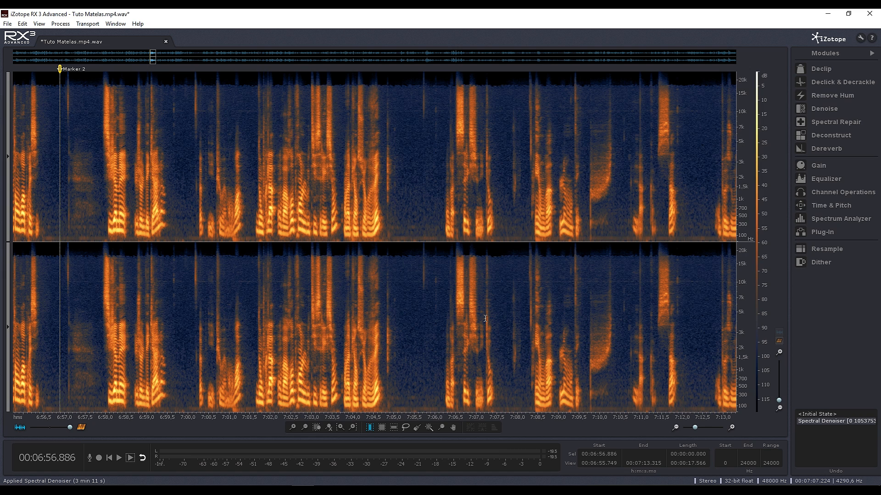
{"action": "key", "text": "space"}
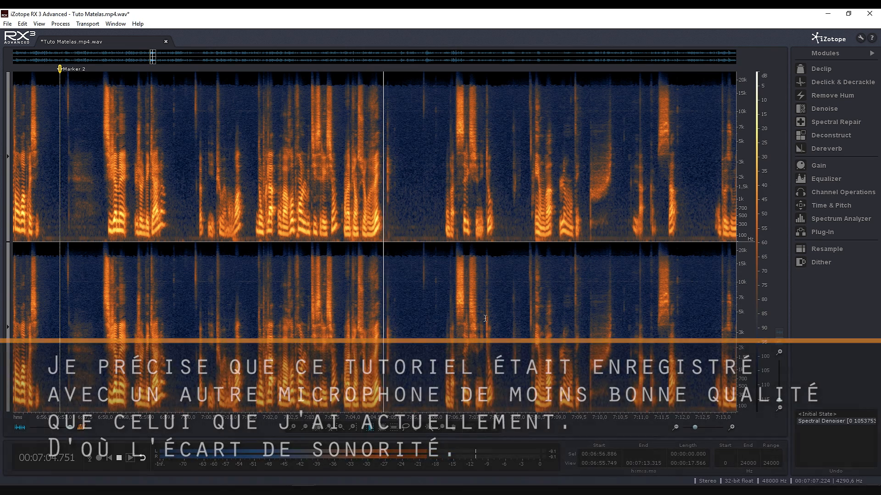
{"action": "key", "text": "space"}
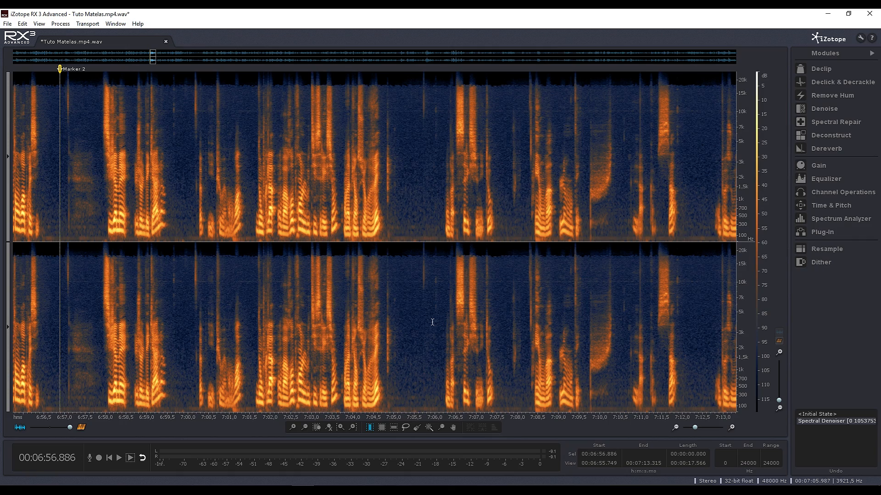
Show the full length of the denoised recording and save the file under its existing name
{"action": "scroll", "coordinate": [405, 318], "scroll_direction": "down", "scroll_amount": 10}
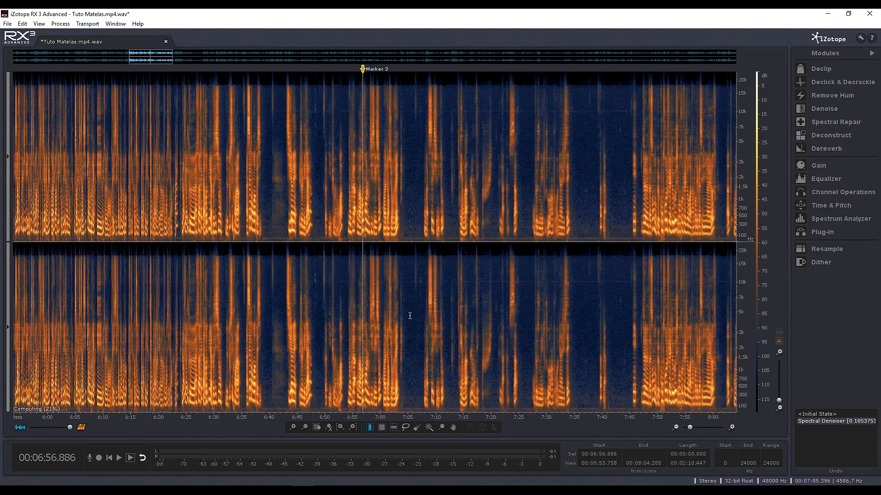
{"action": "scroll", "coordinate": [410, 316], "scroll_direction": "down", "scroll_amount": 6}
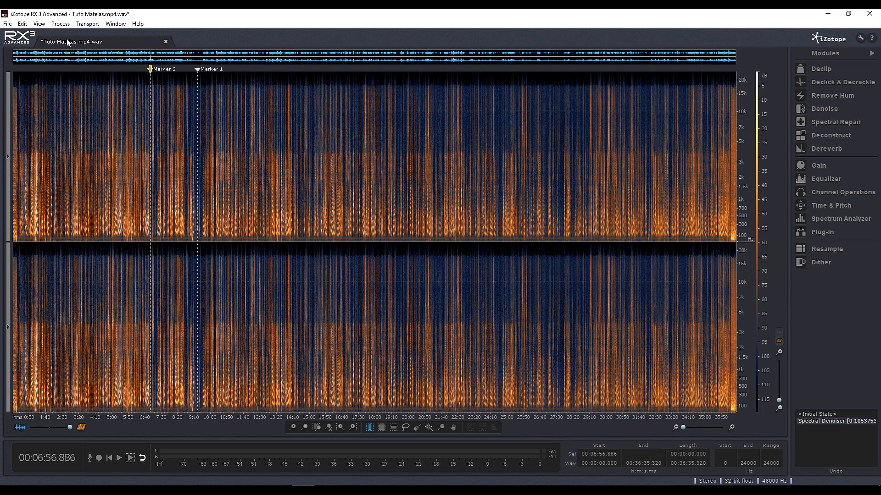
{"action": "key", "text": "ctrl+s"}
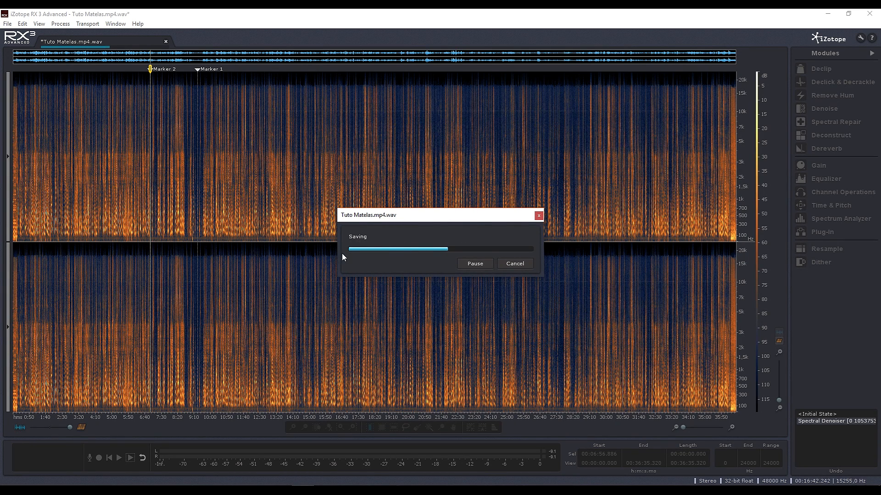